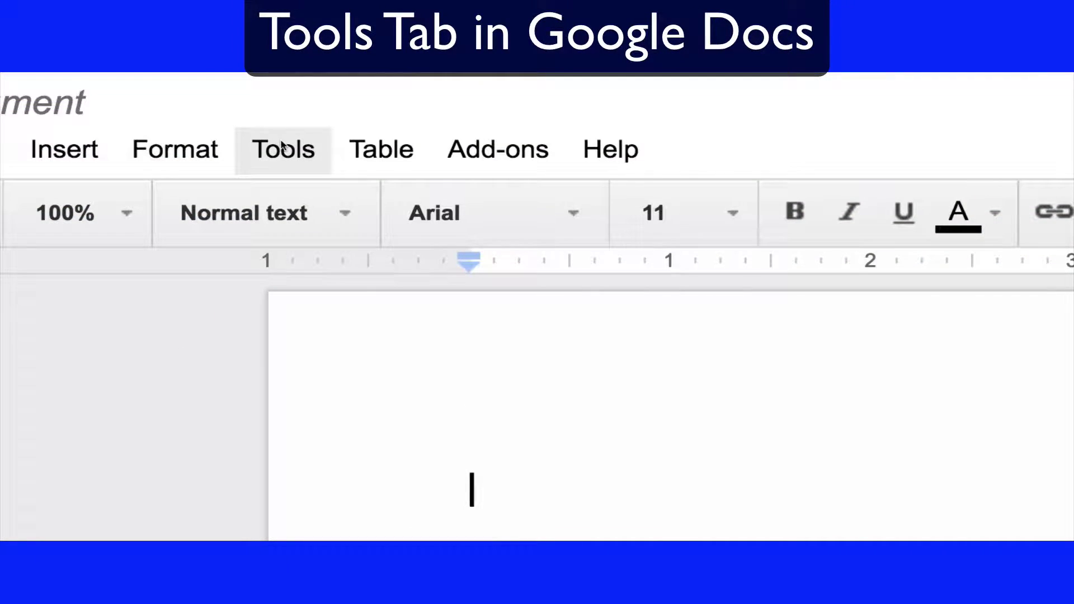
View the empty document's word count (one page, zero words), dismiss it, and reopen the Tools menu.
click(284, 148)
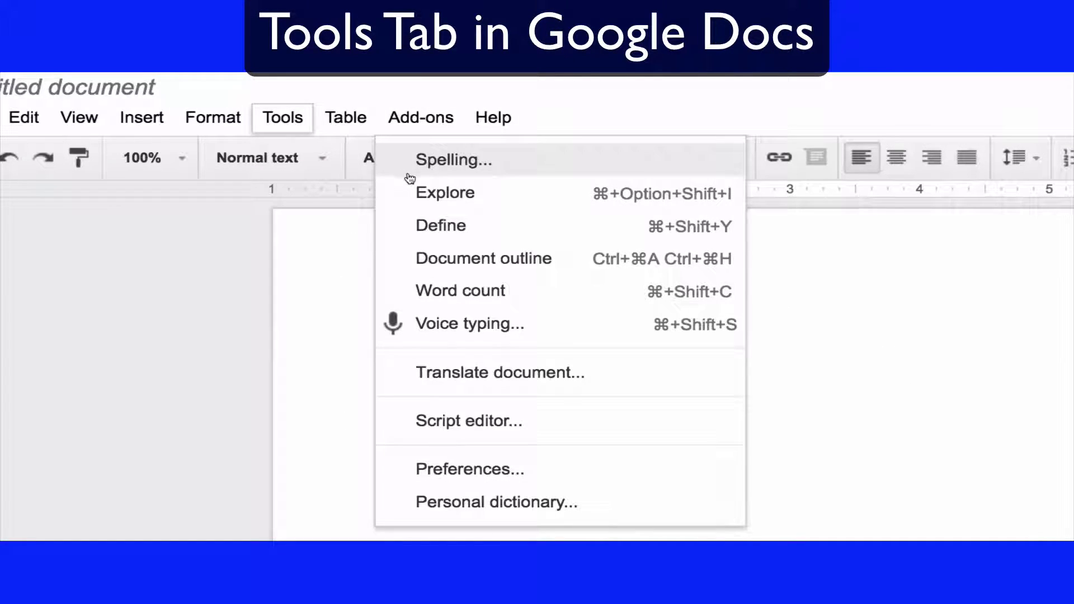
click(448, 295)
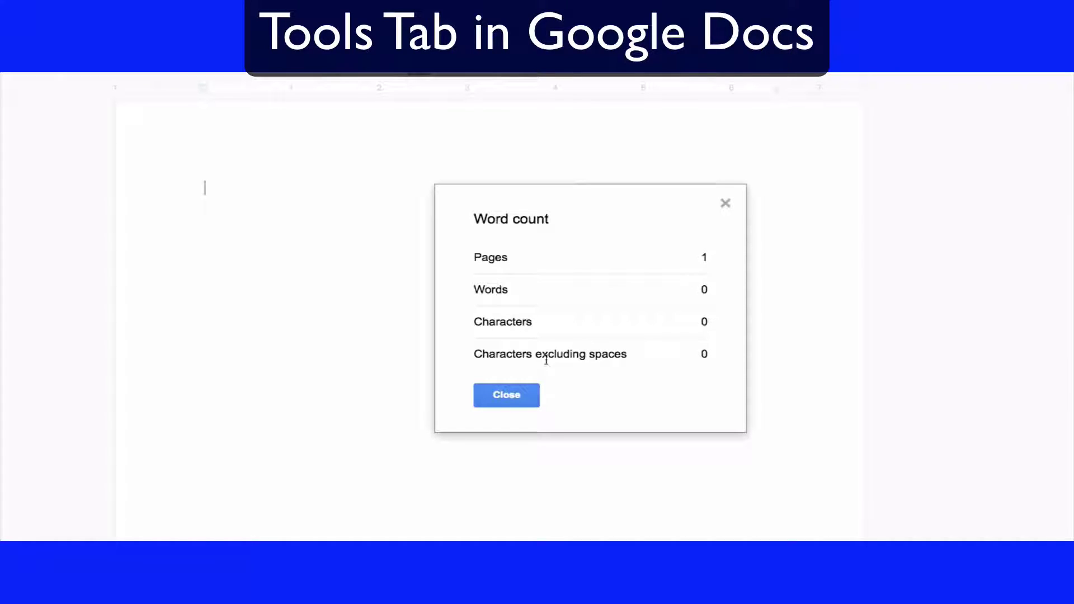
click(725, 206)
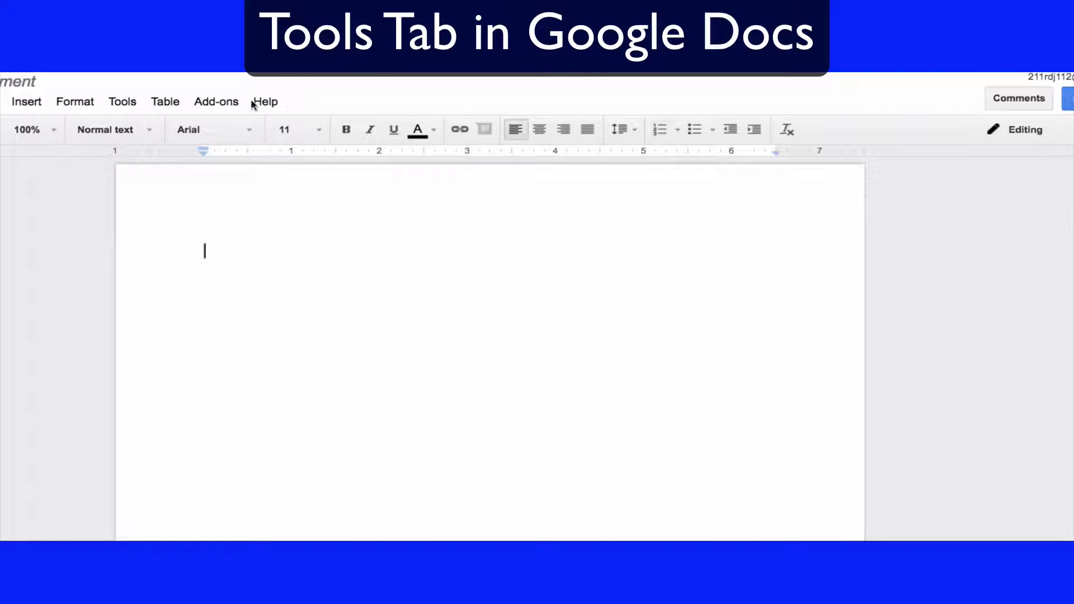
click(110, 107)
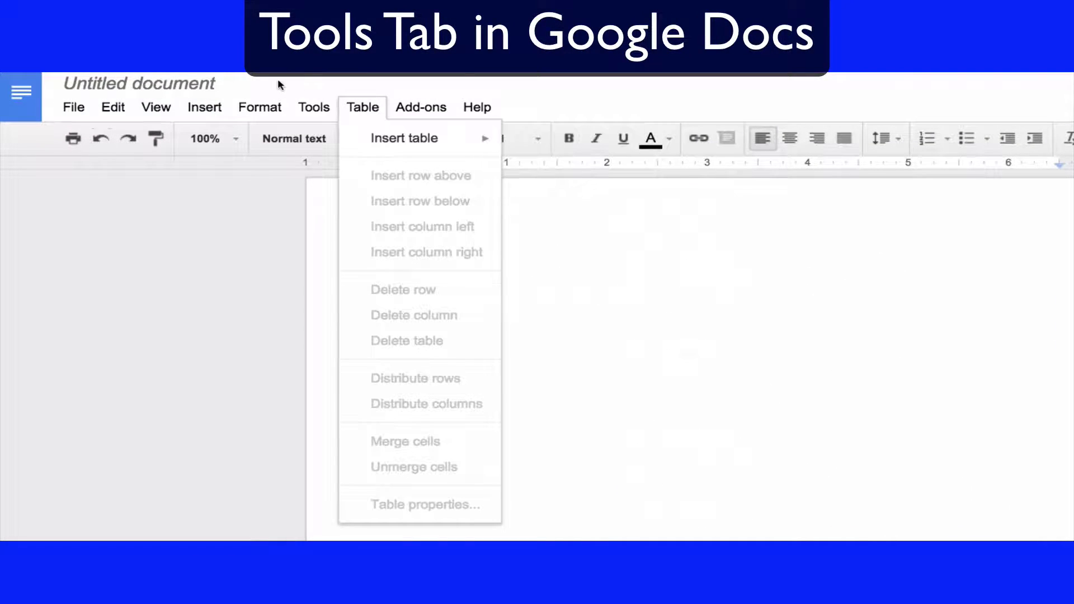
mouse_move(122, 101)
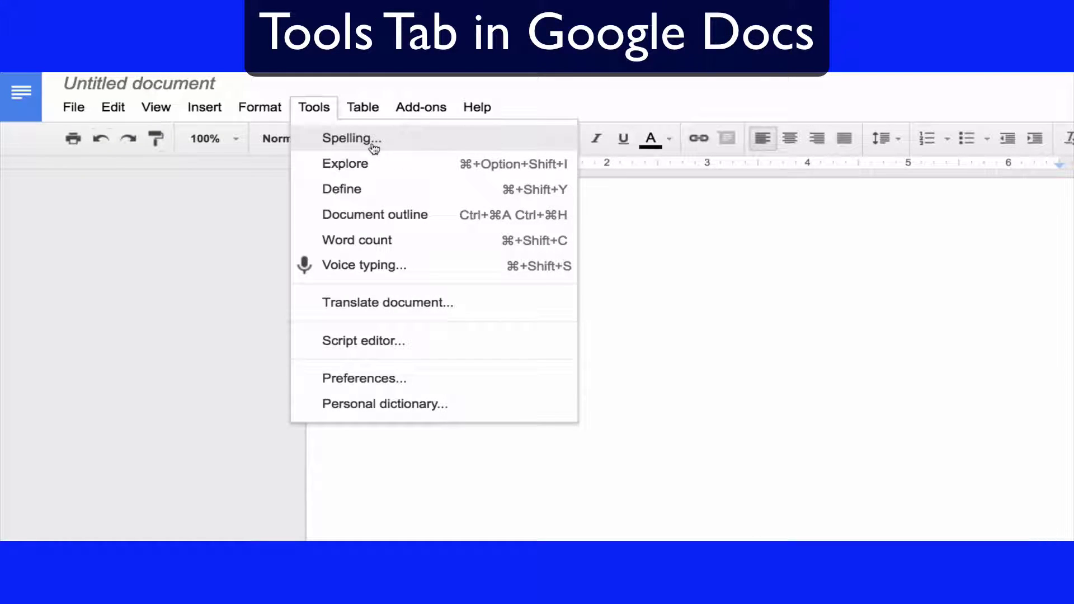
Run a spelling check on the empty page, start writing 'Green text', and check spelling again.
click(374, 146)
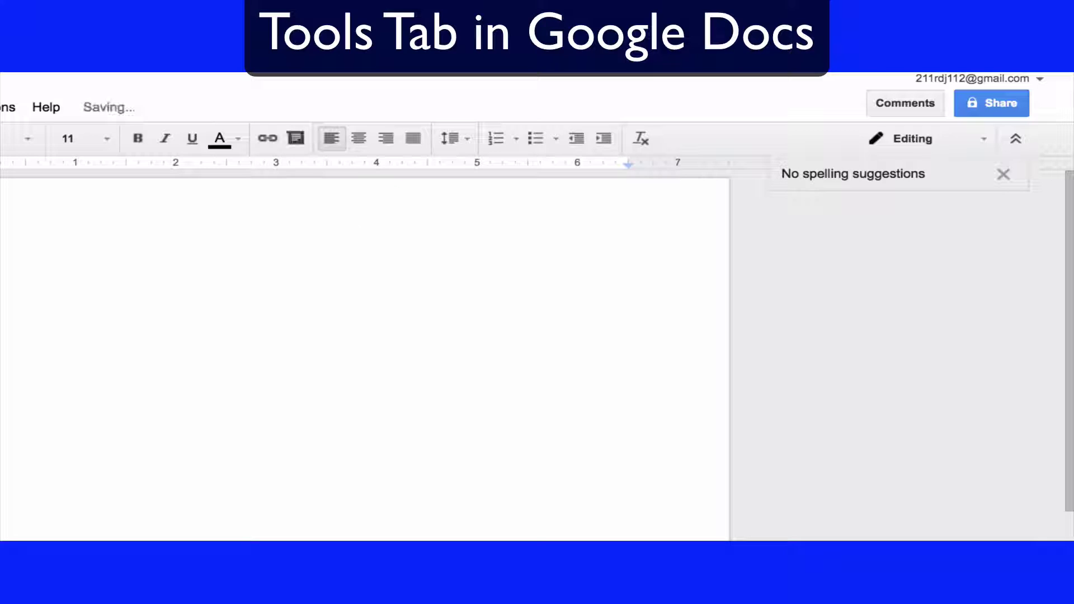
text(en)
click(383, 230)
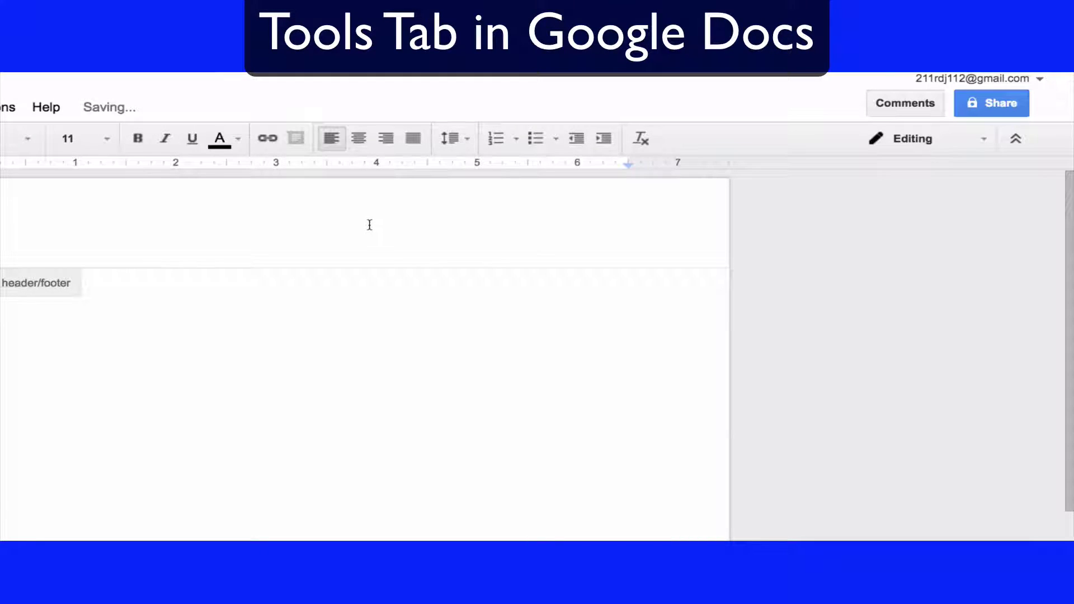
click(288, 262)
text(Green)
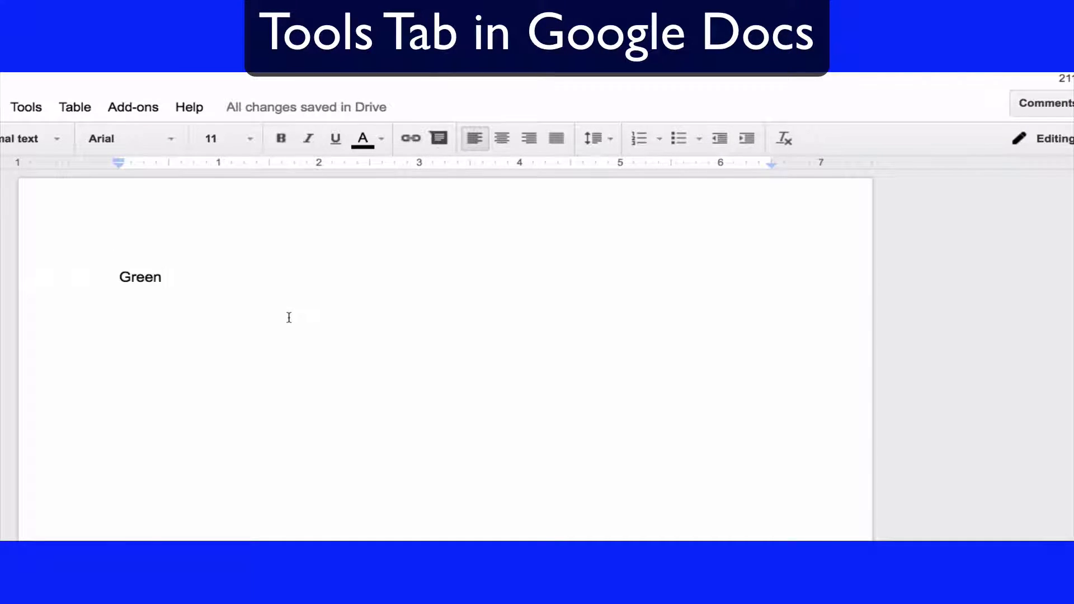
text( te)
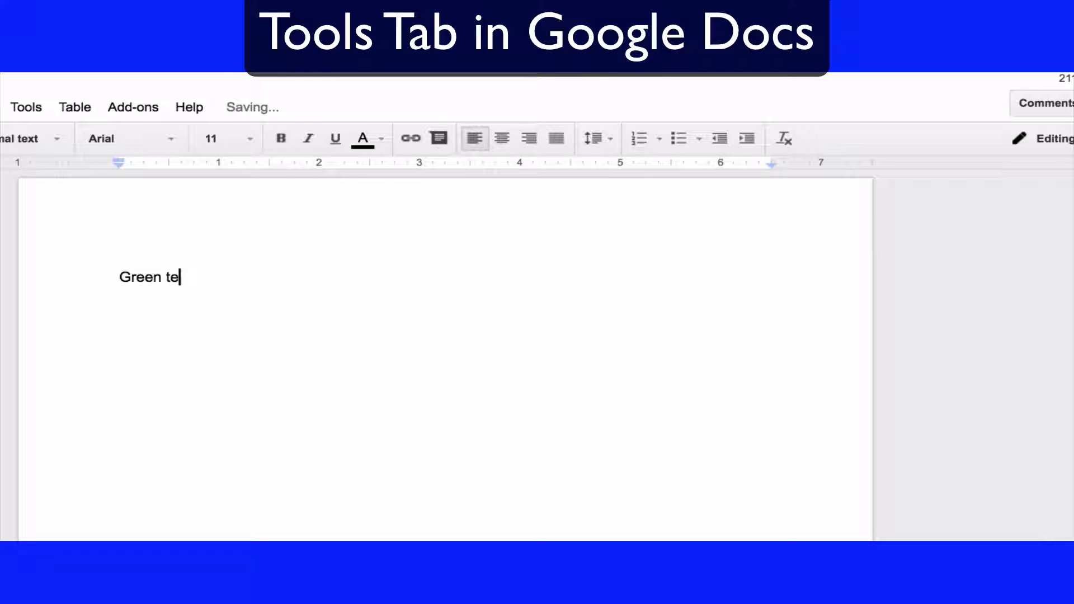
text(xt)
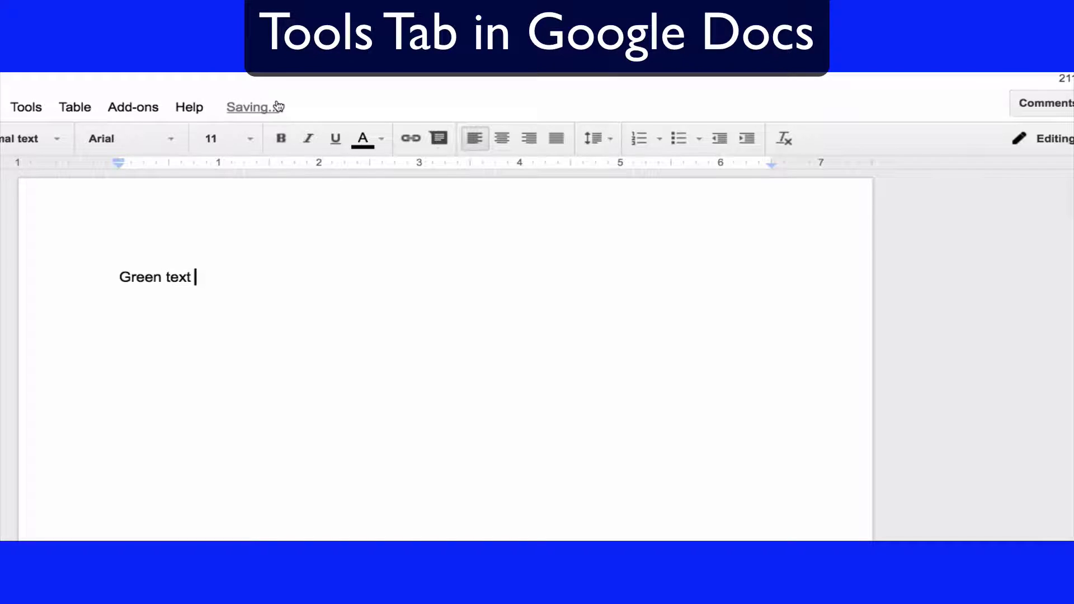
click(26, 106)
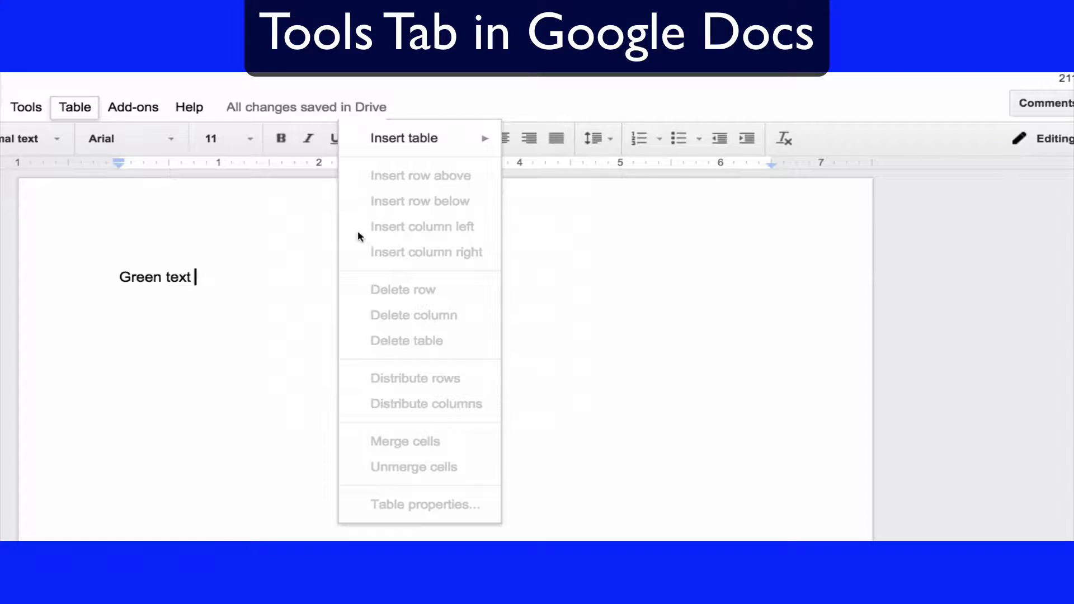
click(352, 137)
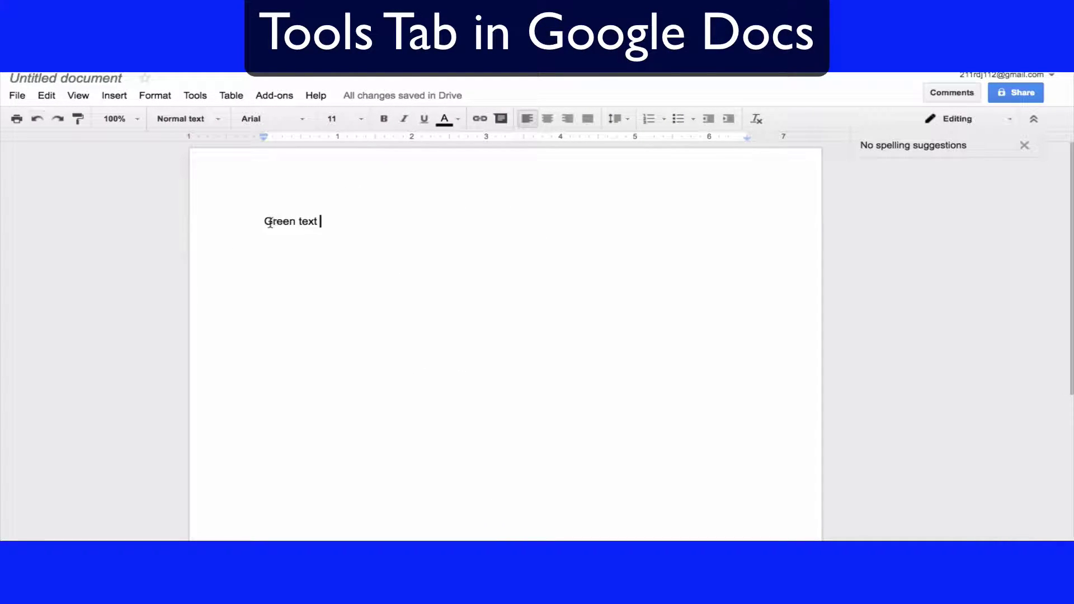
Trim the line to 'Green tex' and add an empty line below it.
double_click(309, 222)
drag(269, 222, 265, 222)
click(195, 96)
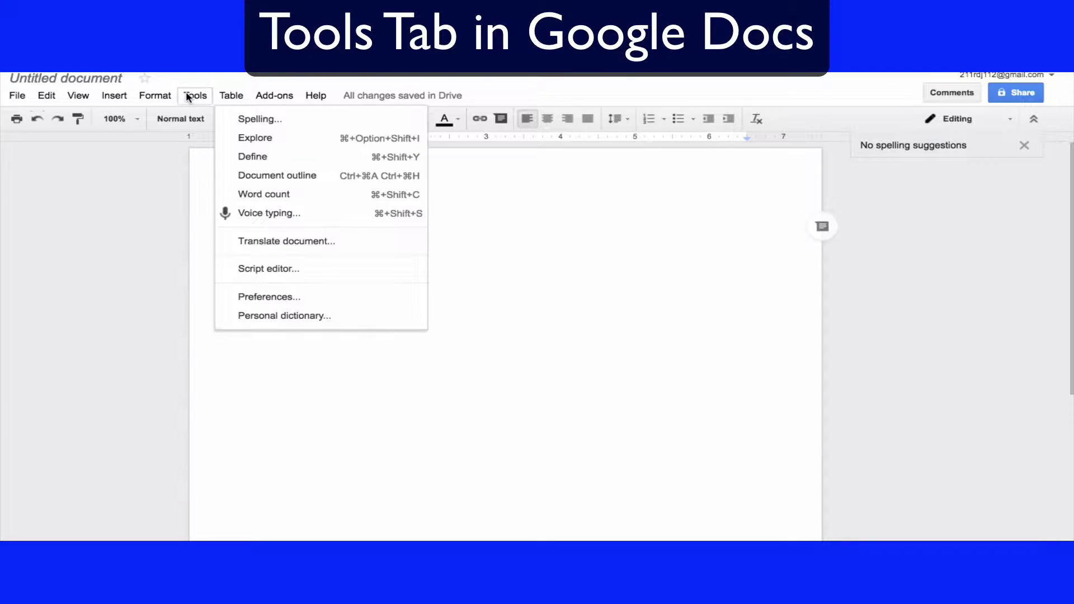
click(262, 125)
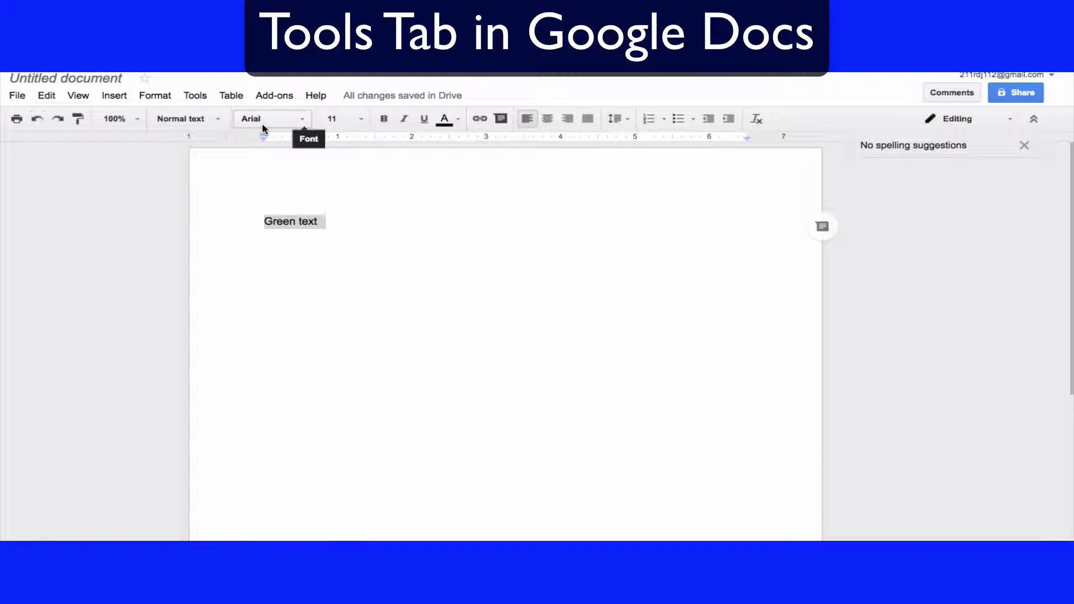
click(335, 226)
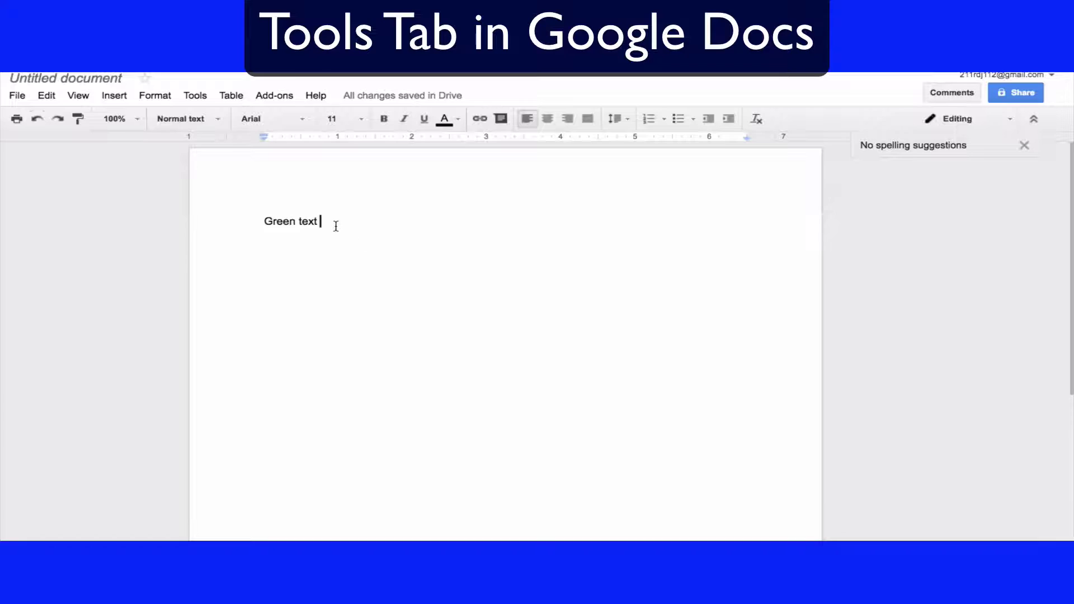
key(BackSpace)
text(t)
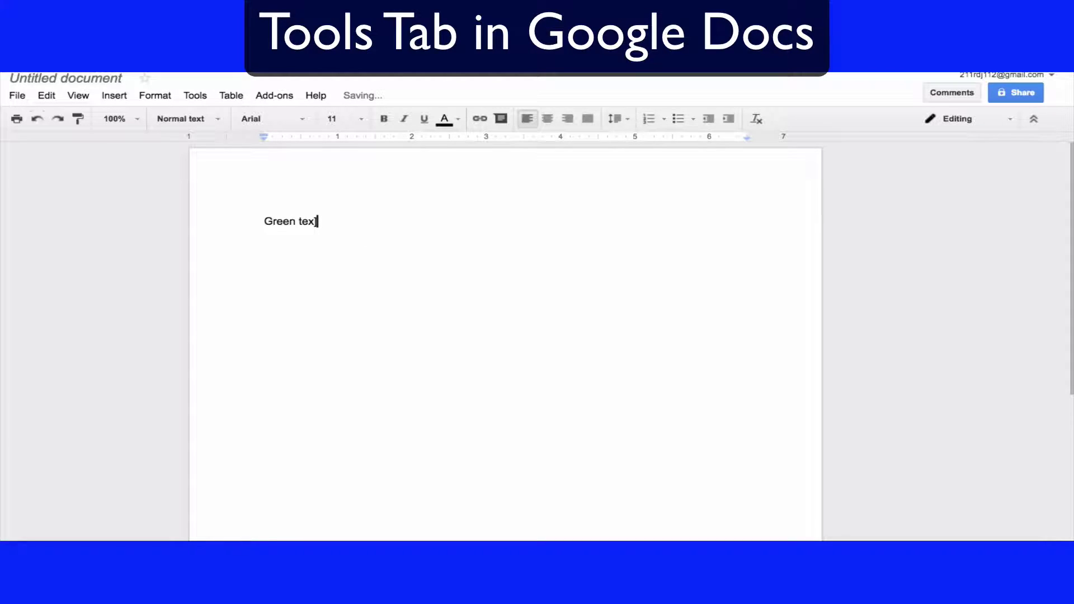
key(Return)
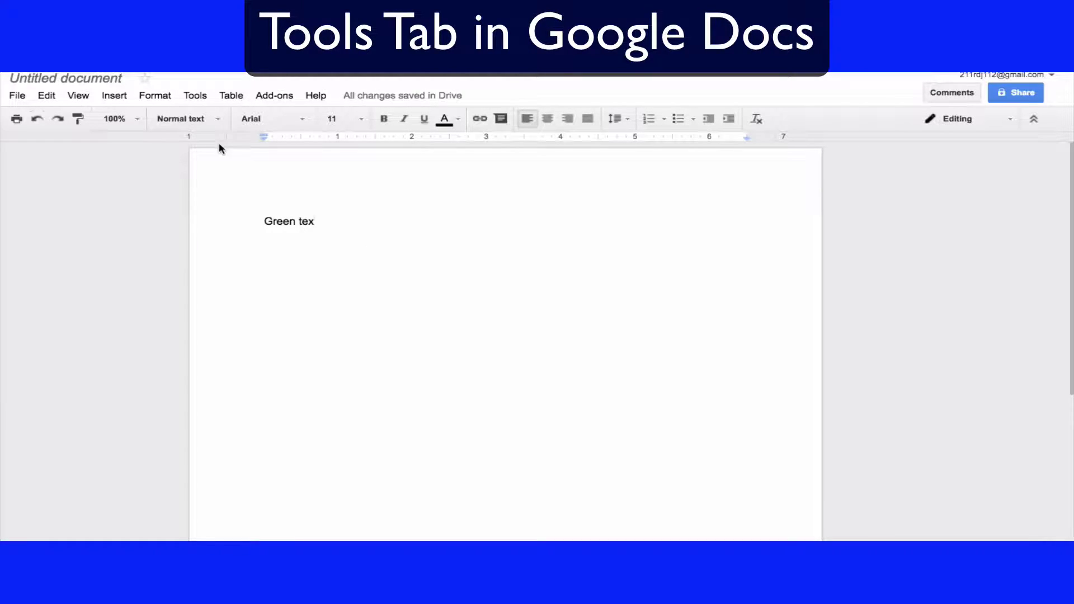
Check the spelling of the selected phrase 'Green tex', getting no suggestions.
drag(313, 219, 250, 137)
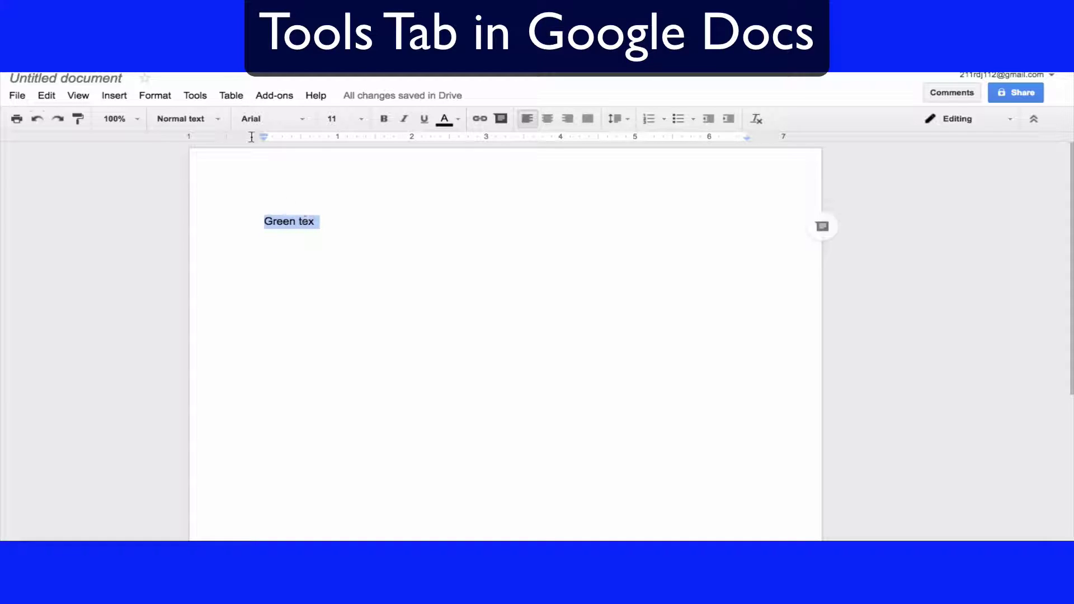
click(117, 96)
mouse_move(194, 95)
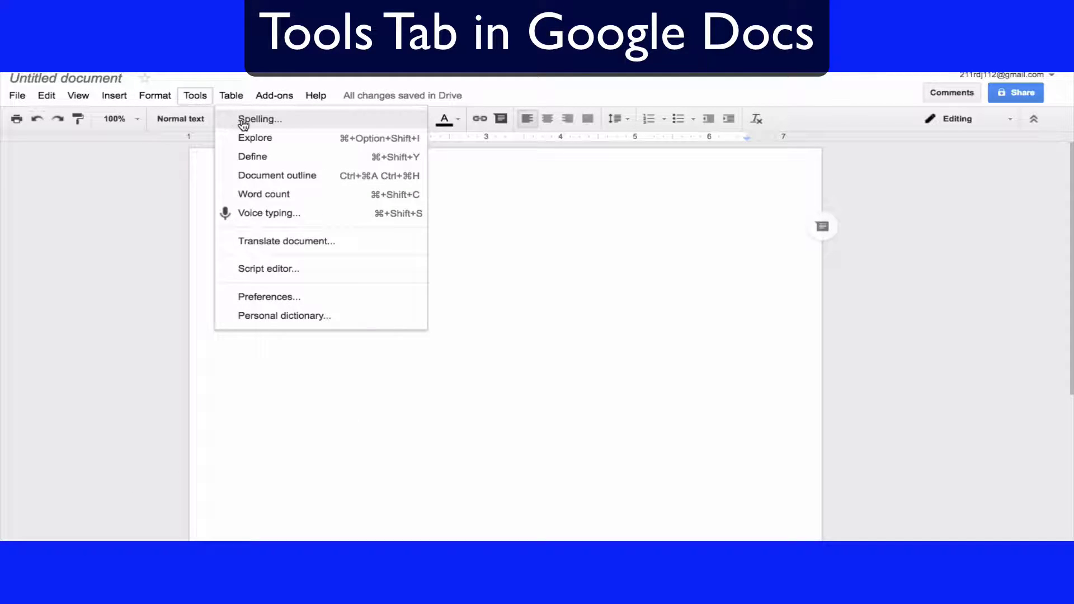
click(242, 123)
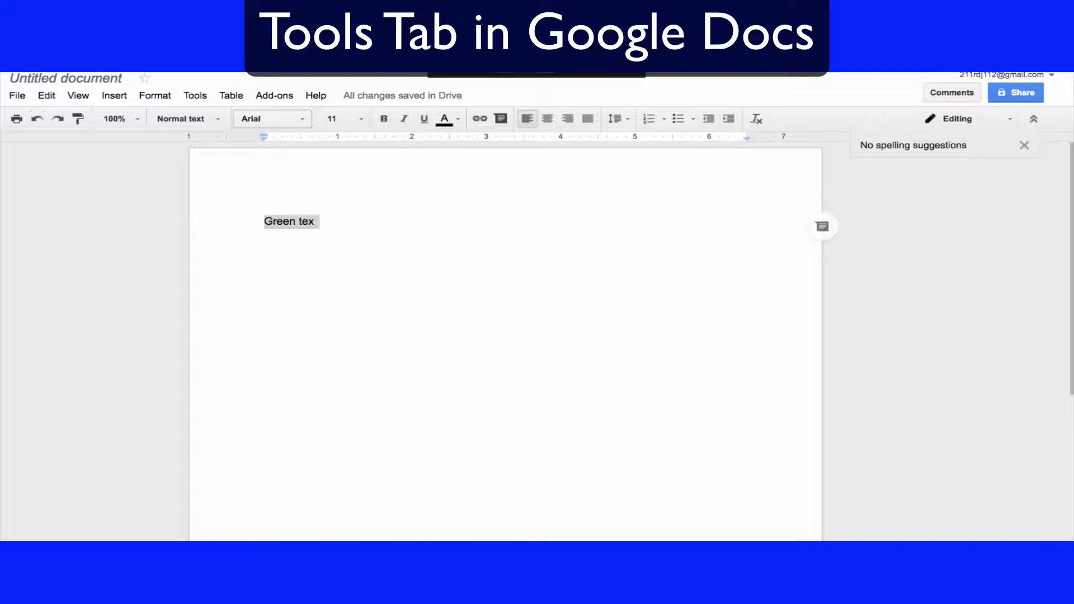
Clear the page and look up the dictionary definition of 'cabbage'.
click(327, 230)
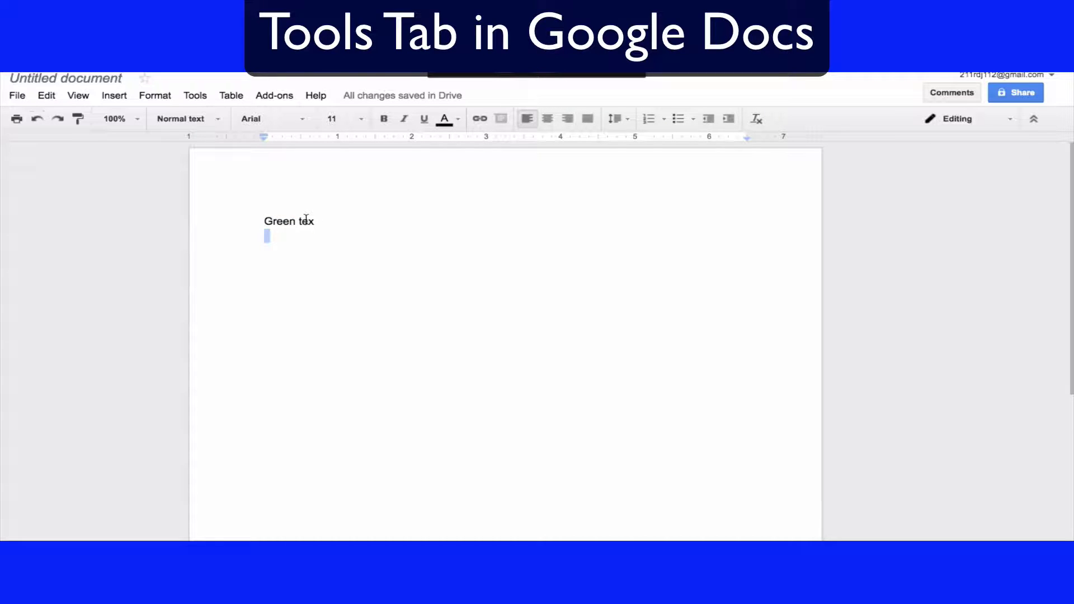
key(ctrl+a)
key(Delete)
click(194, 95)
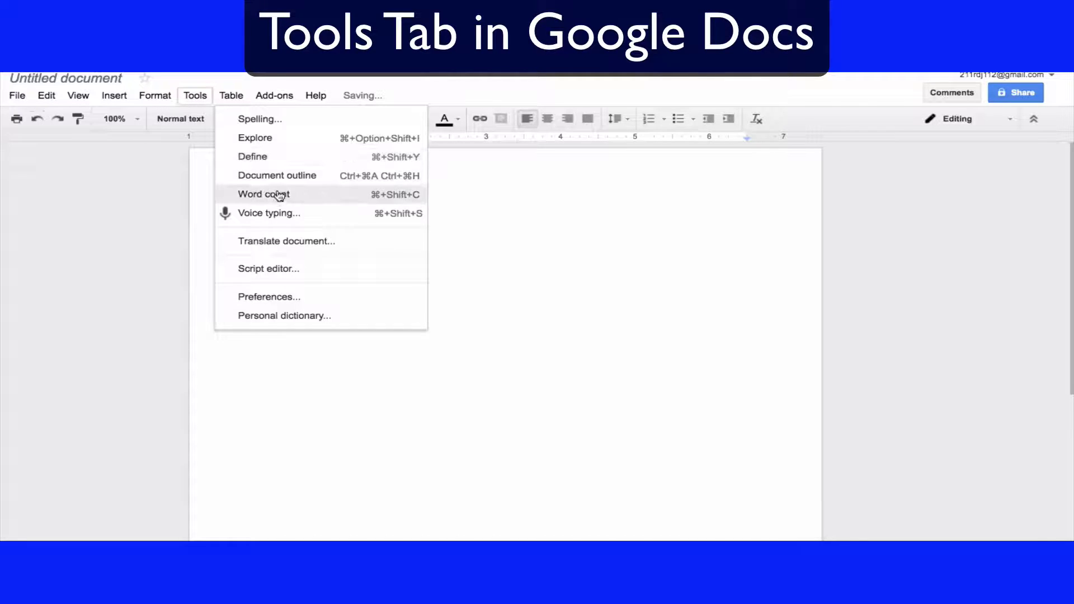
click(271, 158)
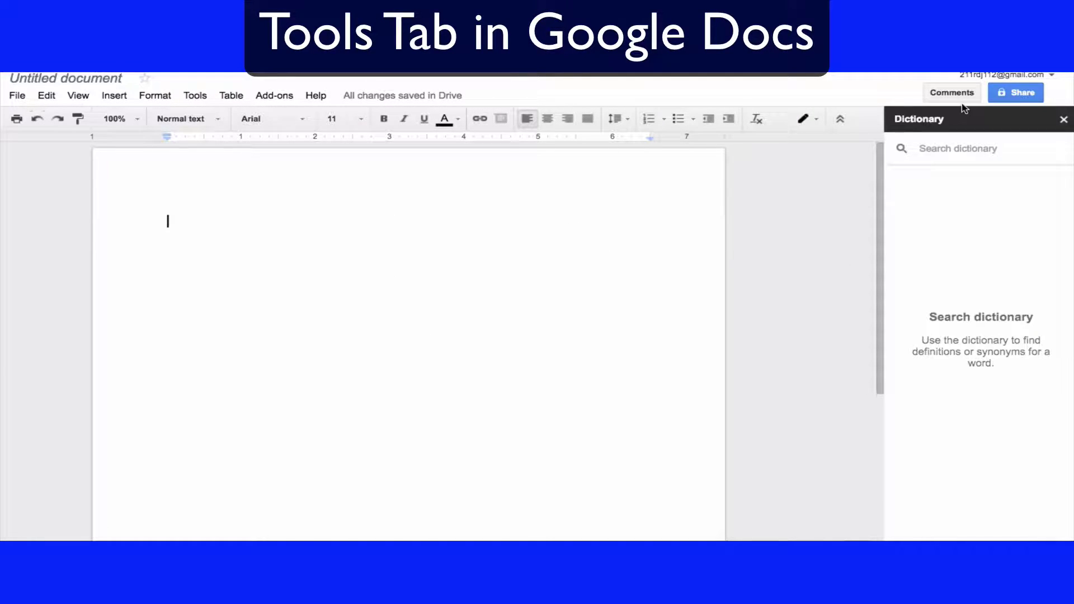
text(cabba)
text(ge)
key(Return)
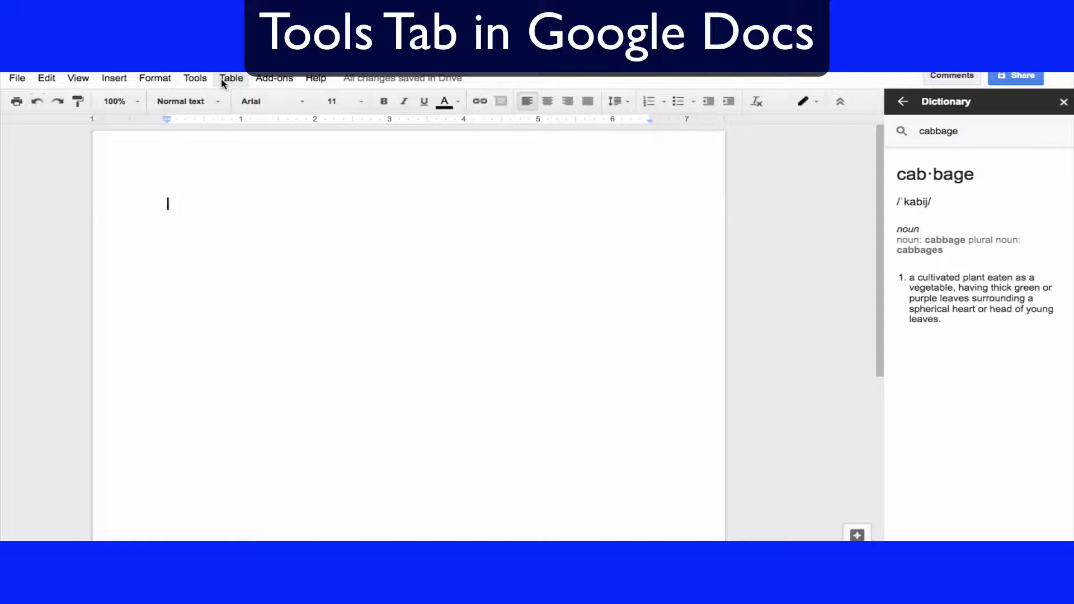
Show the document outline panel alongside the dictionary.
click(193, 79)
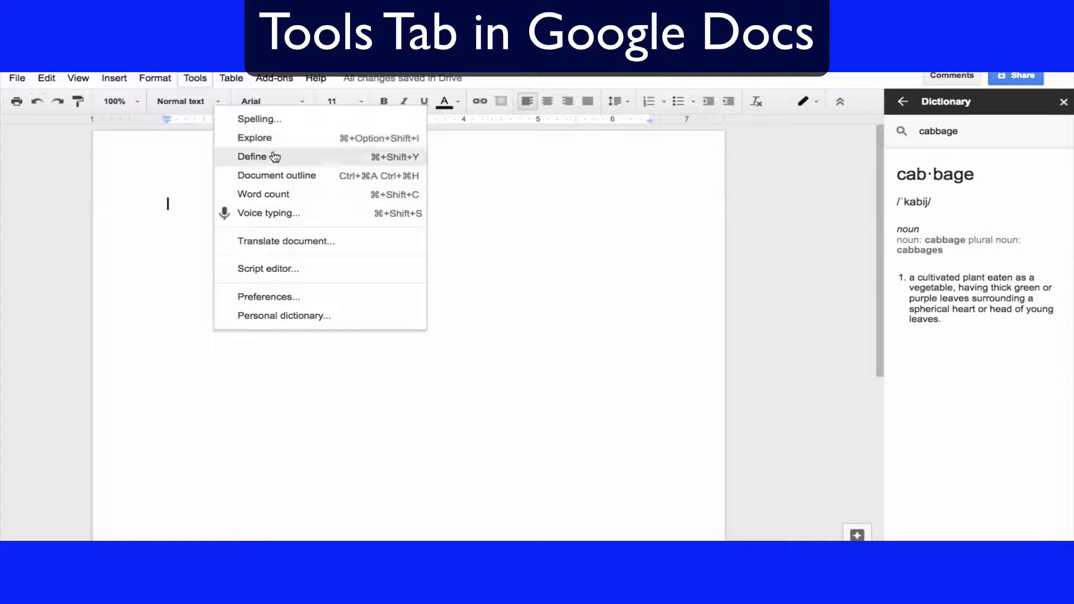
click(266, 177)
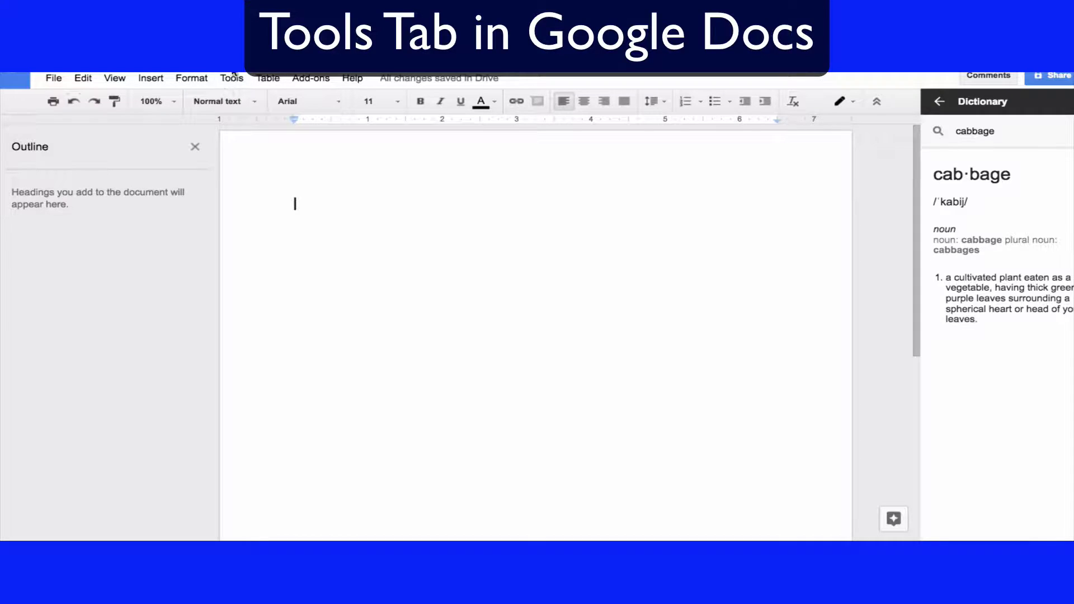
Turn on voice typing, start the microphone listening, and allow microphone access.
click(232, 78)
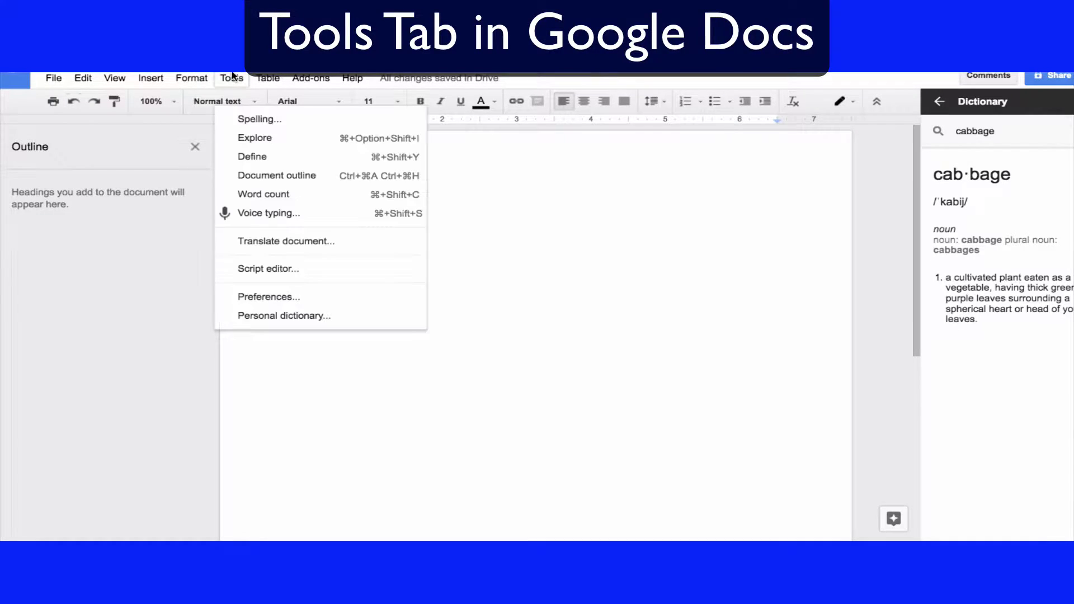
click(273, 215)
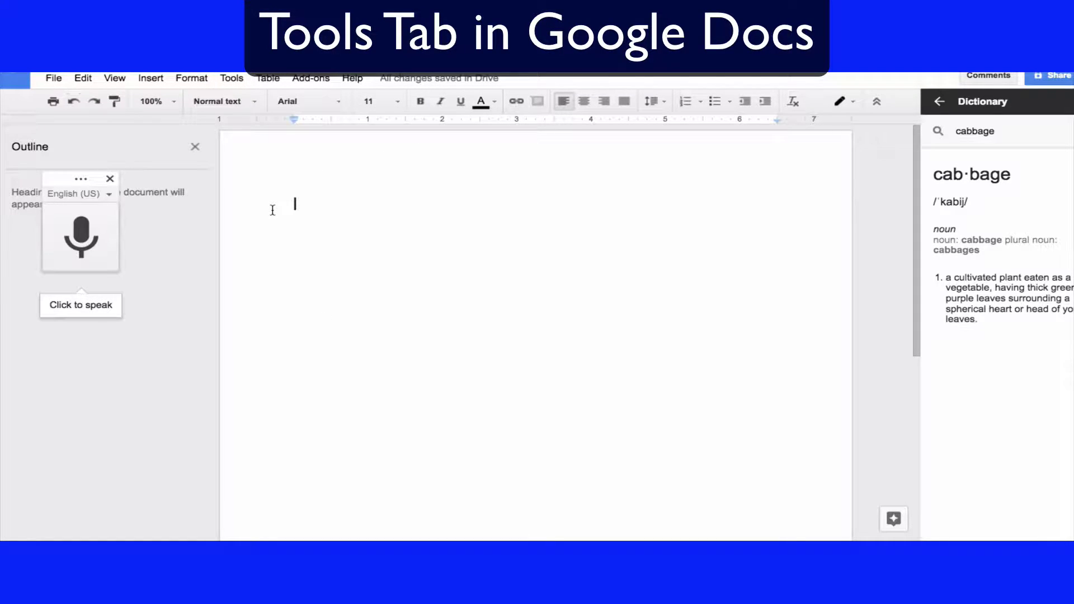
click(94, 267)
click(259, 121)
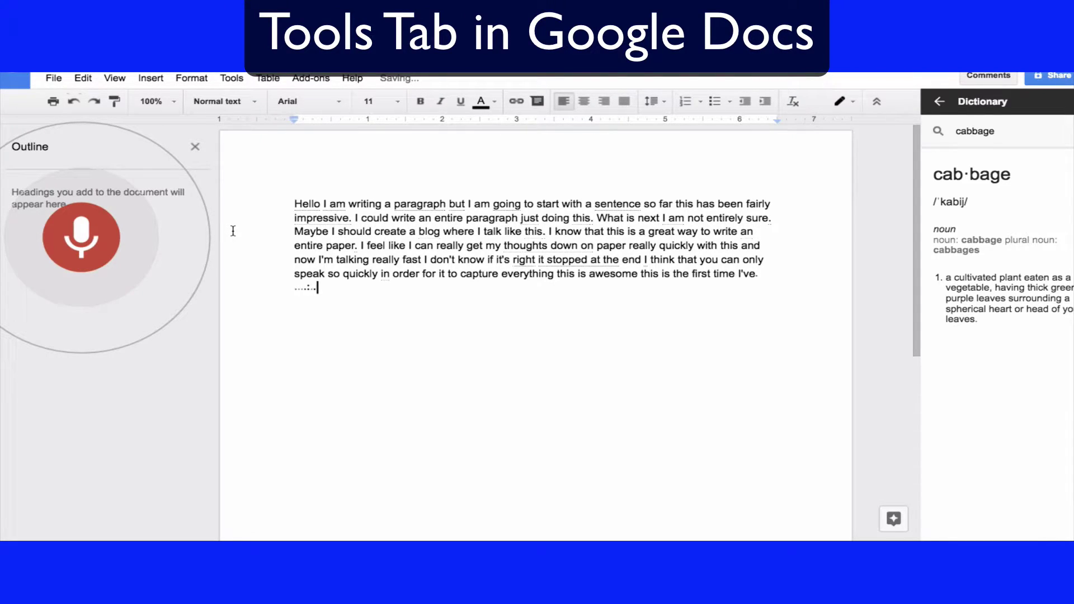
Stop dictating after the paragraph ending 'the first time I've ever actually'.
click(82, 239)
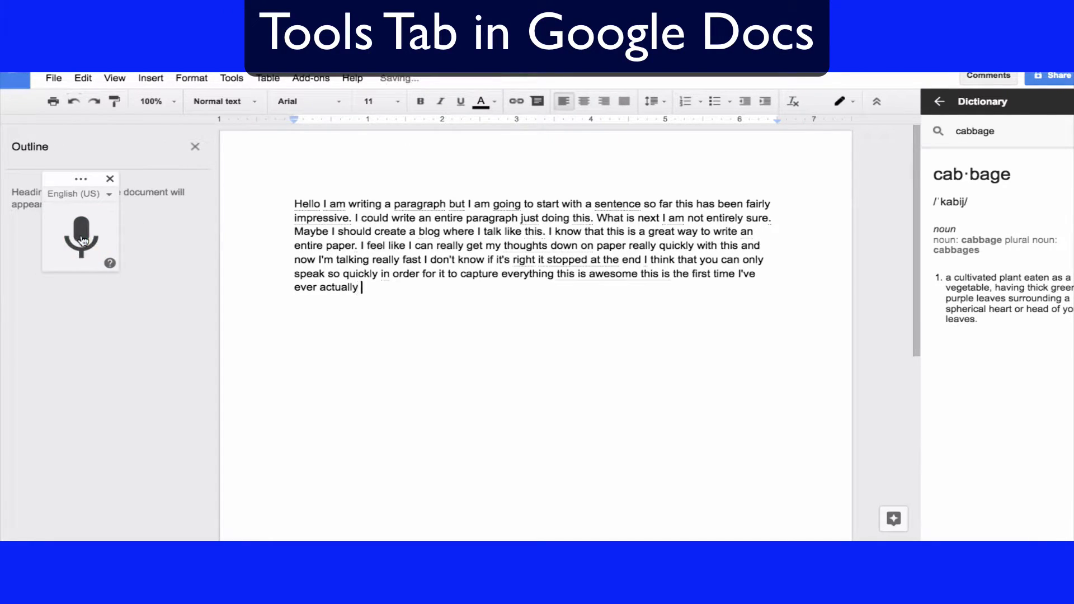
Close voice typing, view the empty personal dictionary, close it, and reopen the Tools menu.
click(110, 181)
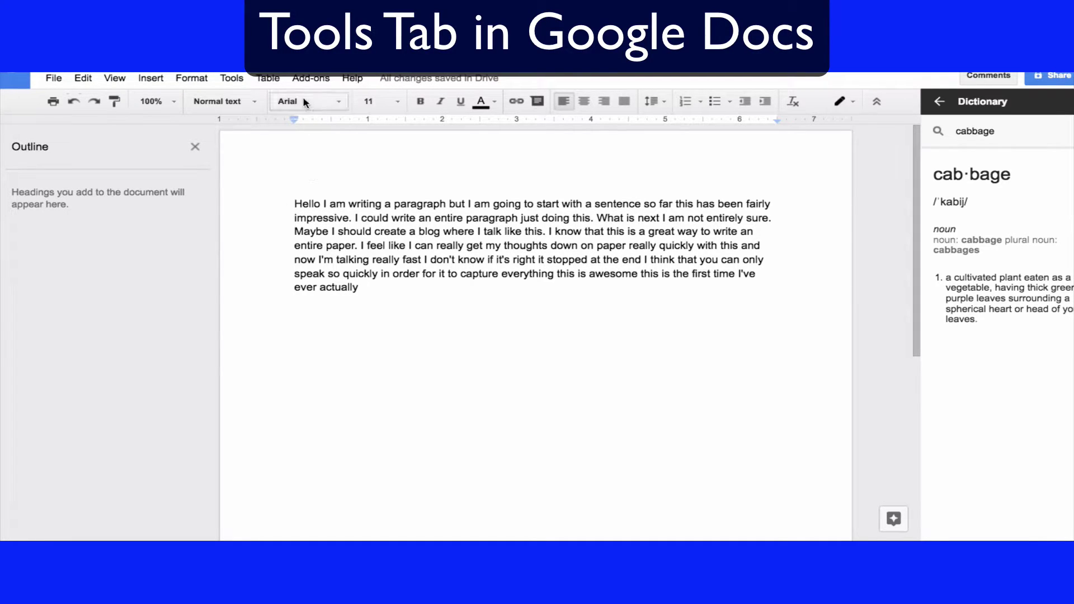
click(268, 79)
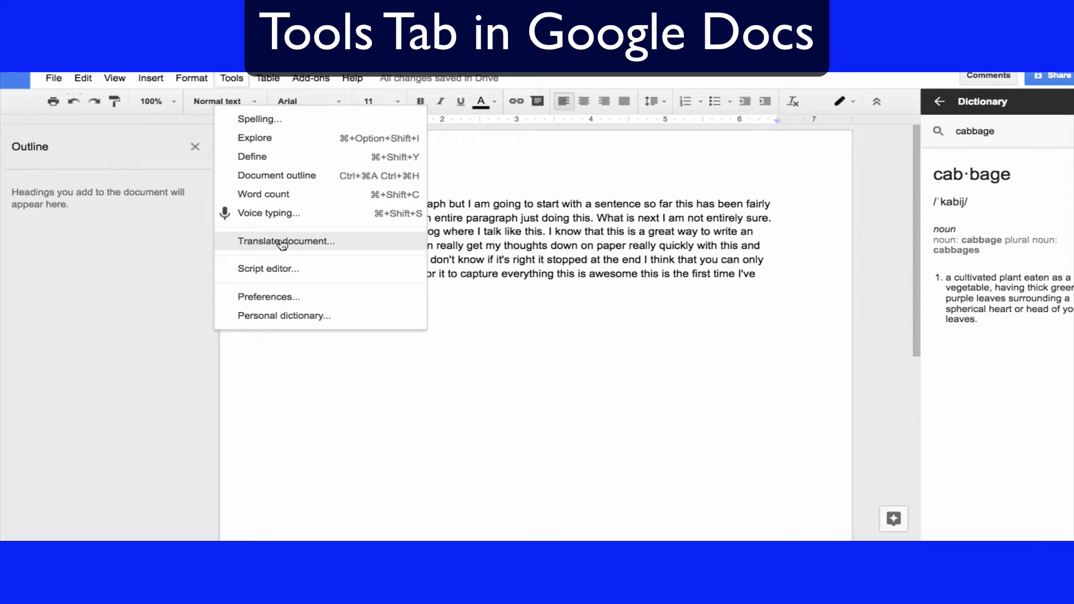
click(279, 317)
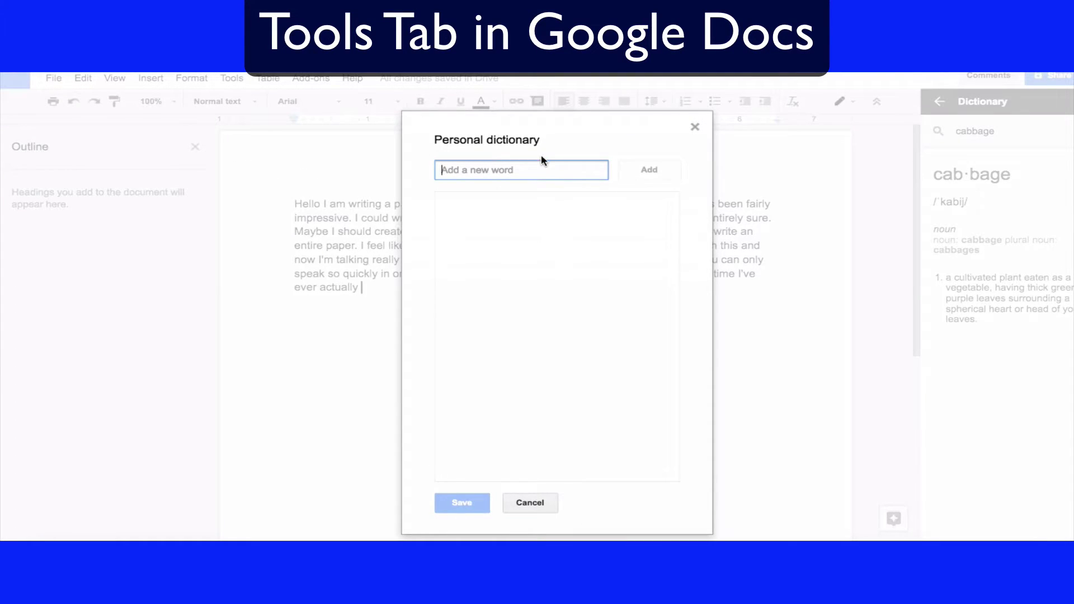
click(695, 127)
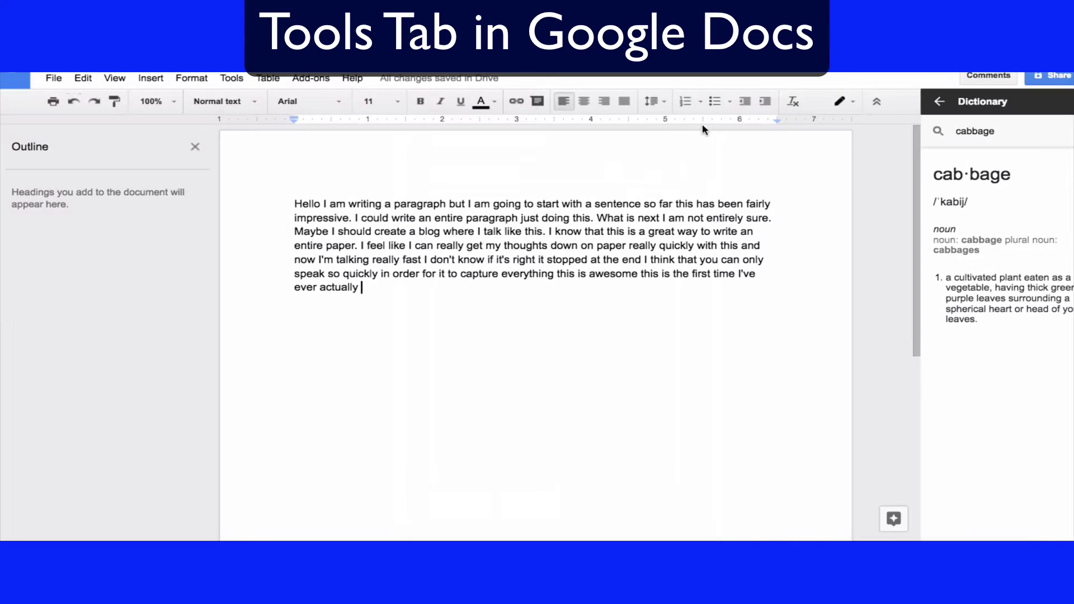
click(233, 77)
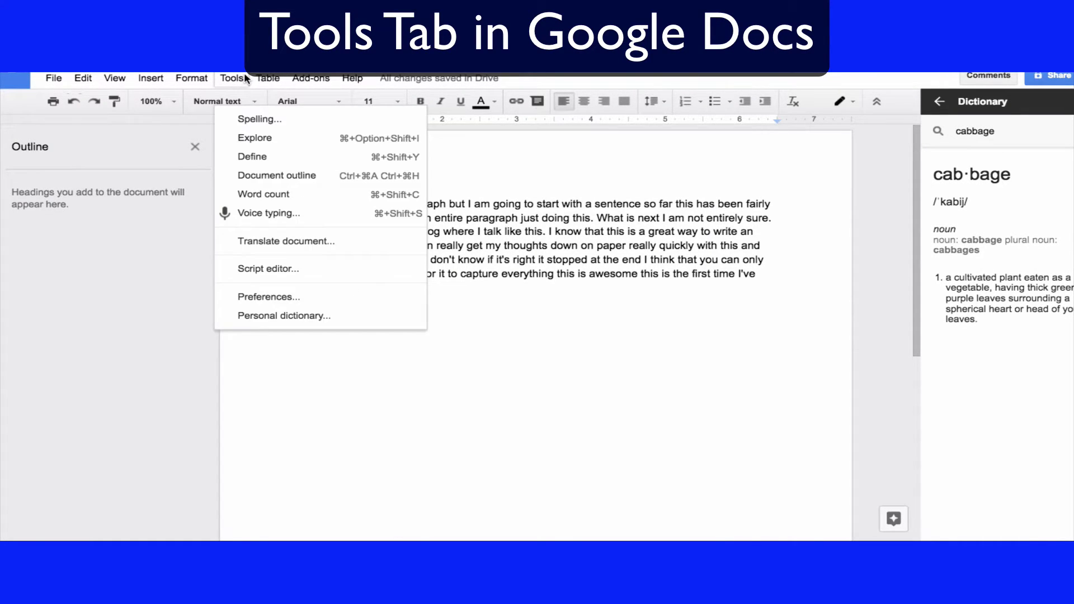